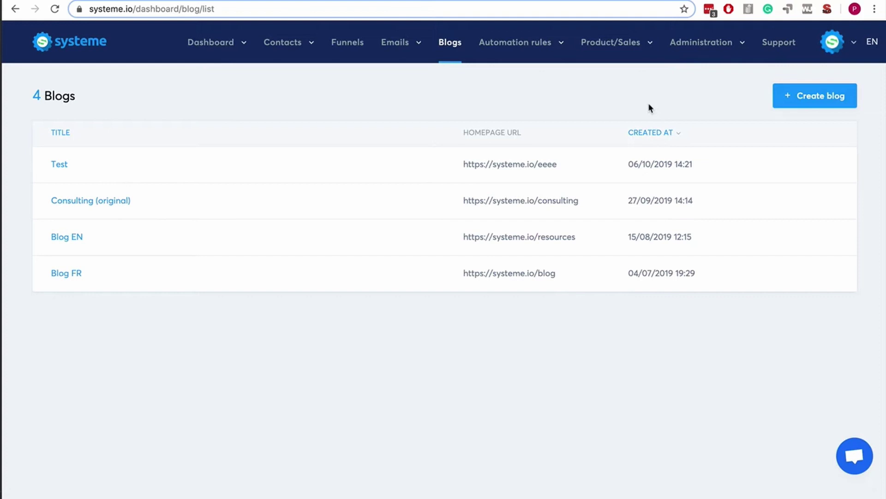
Step: Browse the Blog EN live site and its Online tools article, then return to the resources overview
{"action": "mouse_move", "coordinate": [738, 240]}
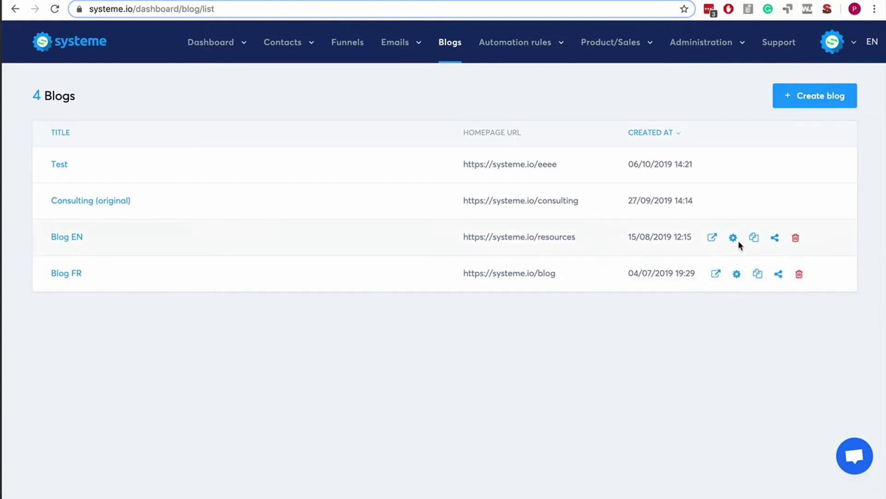
{"action": "left_click", "coordinate": [713, 238]}
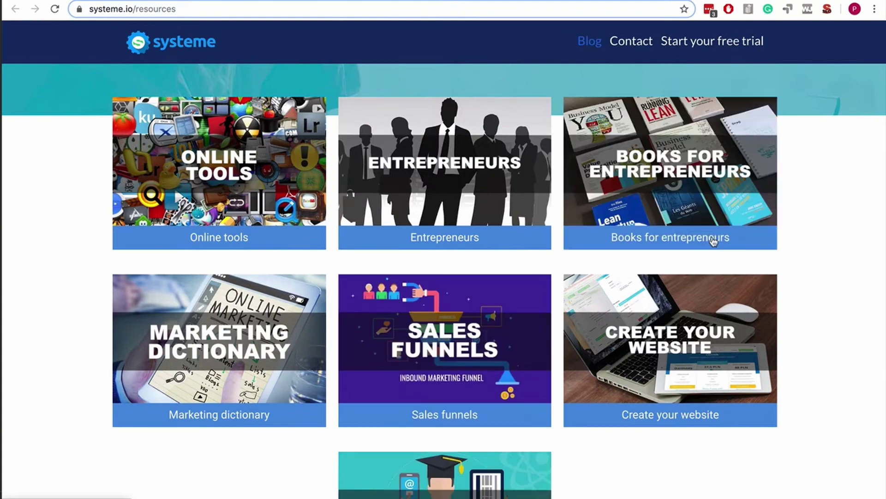
{"action": "scroll", "coordinate": [824, 214], "scroll_direction": "down", "scroll_amount": 4}
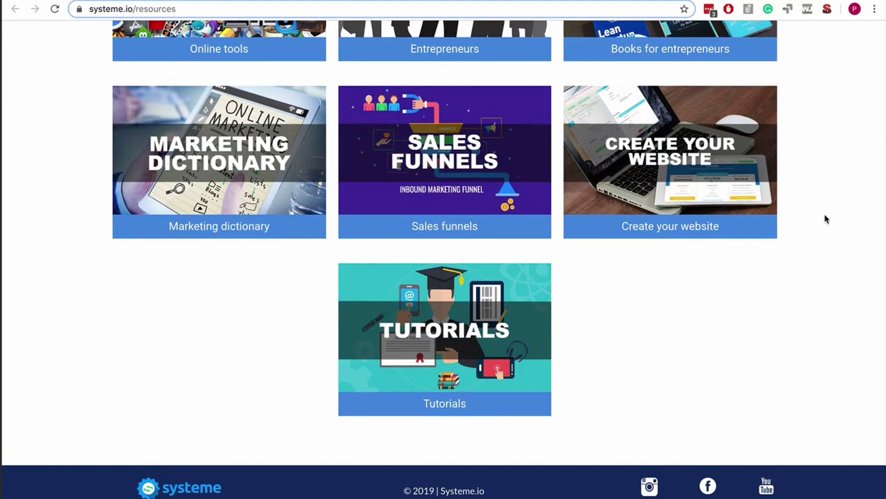
{"action": "scroll", "coordinate": [824, 214], "scroll_direction": "up", "scroll_amount": 4}
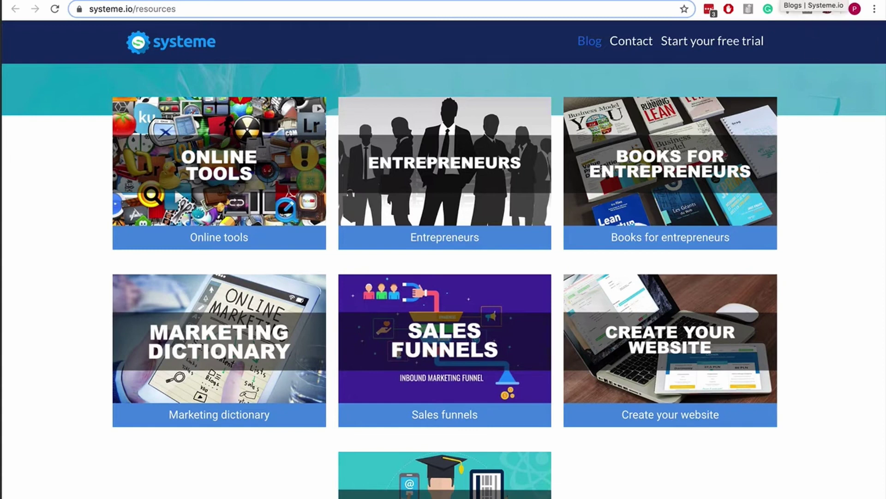
{"action": "left_click", "coordinate": [204, 168]}
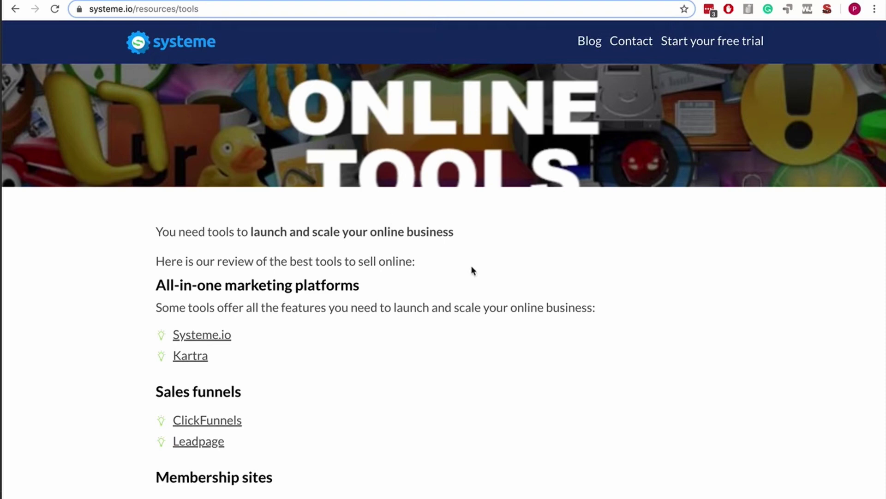
{"action": "scroll", "coordinate": [472, 270], "scroll_direction": "down", "scroll_amount": 5}
{"action": "scroll", "coordinate": [472, 270], "scroll_direction": "up", "scroll_amount": 5}
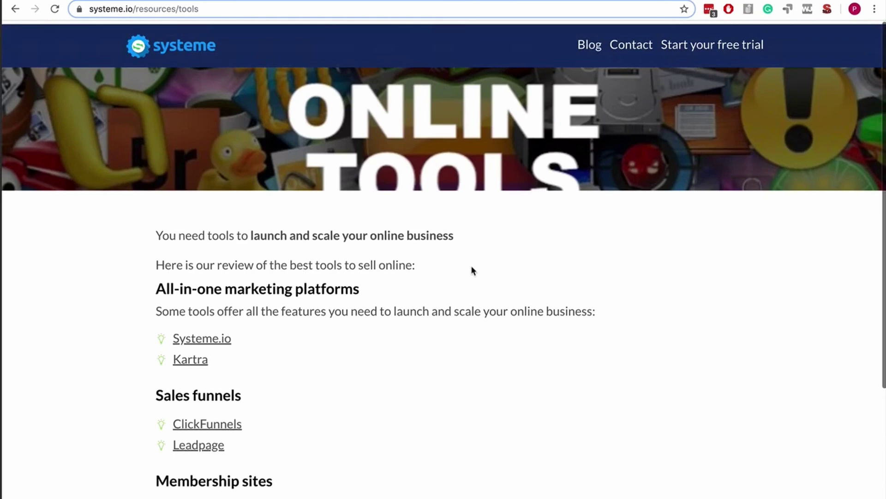
{"action": "scroll", "coordinate": [472, 271], "scroll_direction": "down", "scroll_amount": 4}
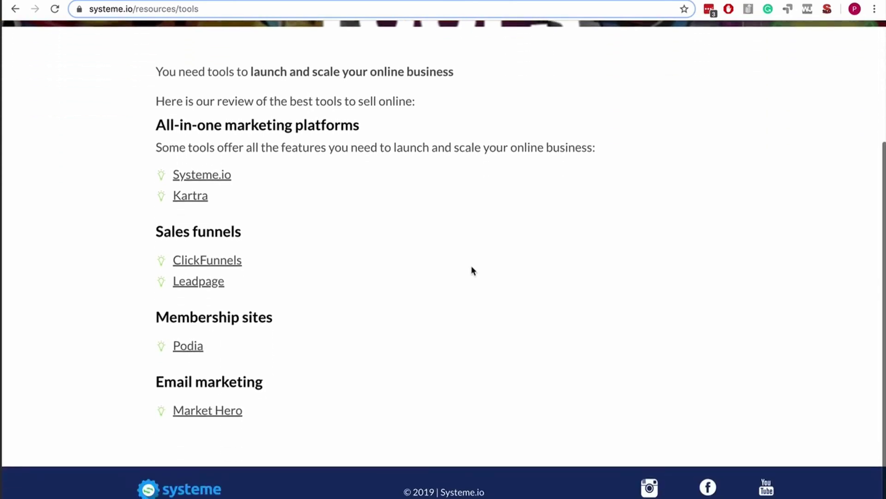
{"action": "scroll", "coordinate": [472, 270], "scroll_direction": "up", "scroll_amount": 5}
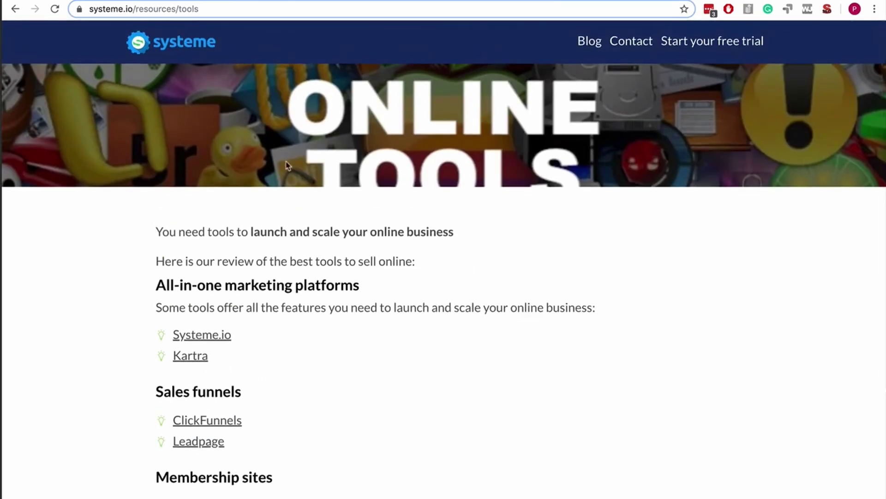
{"action": "left_click", "coordinate": [16, 9]}
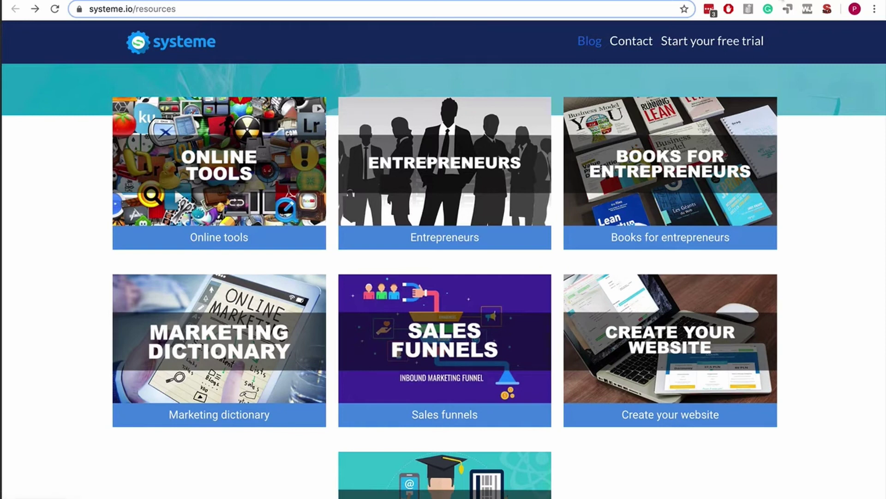
Step: Fill in a new blog form with name Test, domain systeme.io and URL path testblog
{"action": "left_click", "coordinate": [785, 0]}
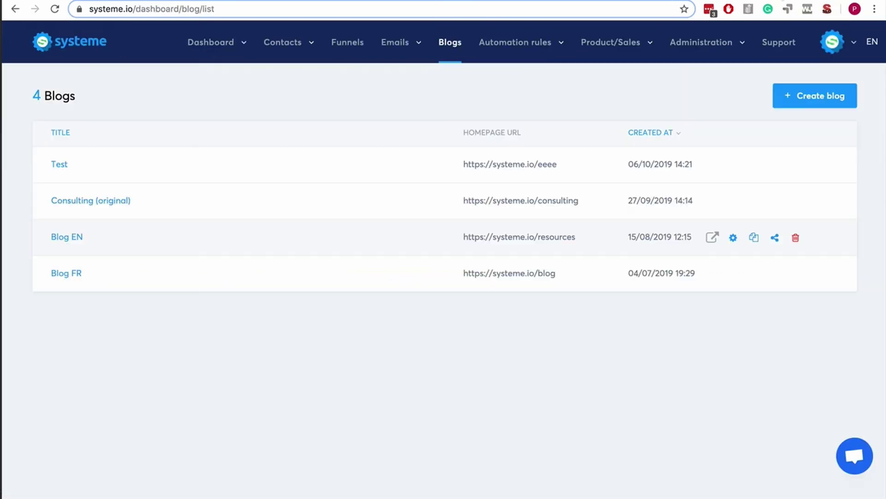
{"action": "left_click", "coordinate": [804, 93]}
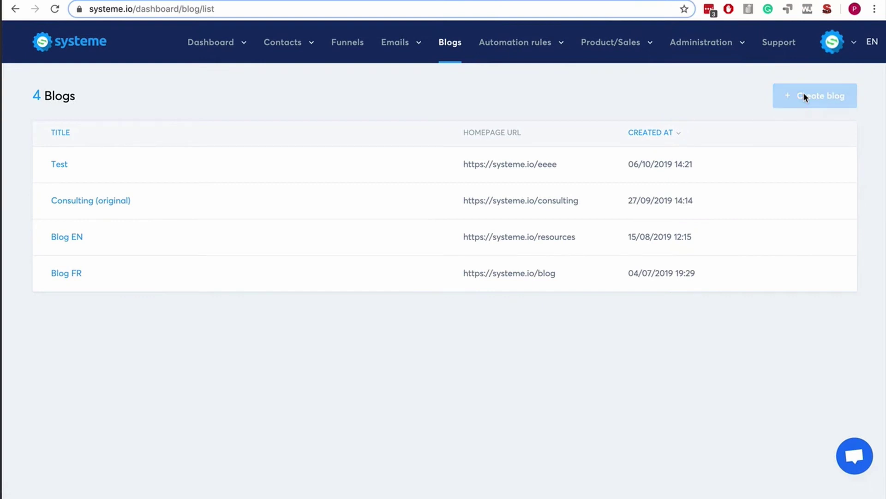
{"action": "left_click", "coordinate": [326, 144]}
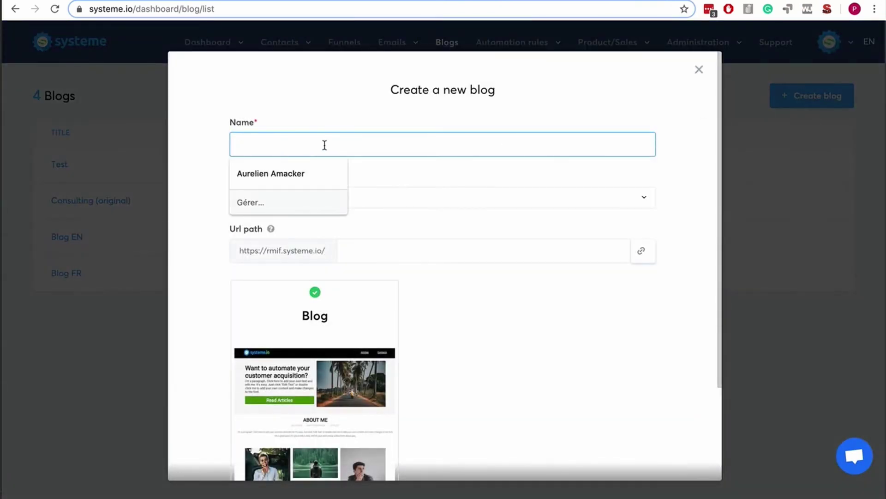
{"action": "type", "text": "Test"}
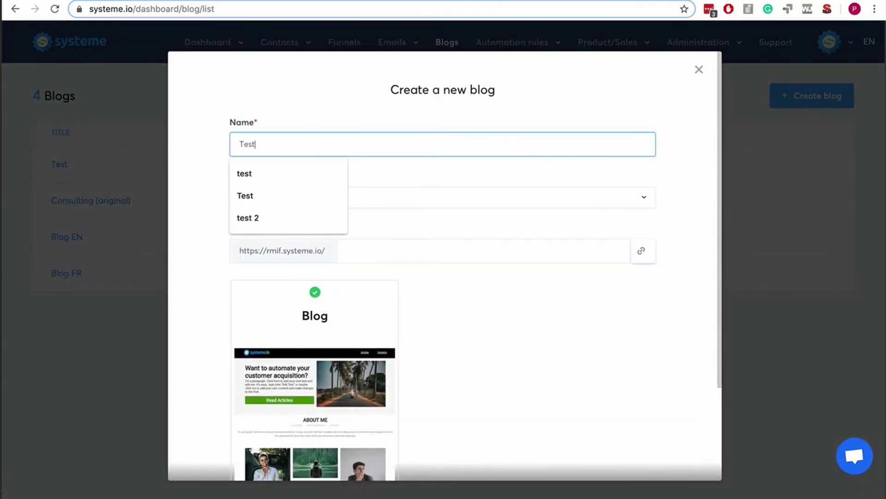
{"action": "key", "text": "Escape"}
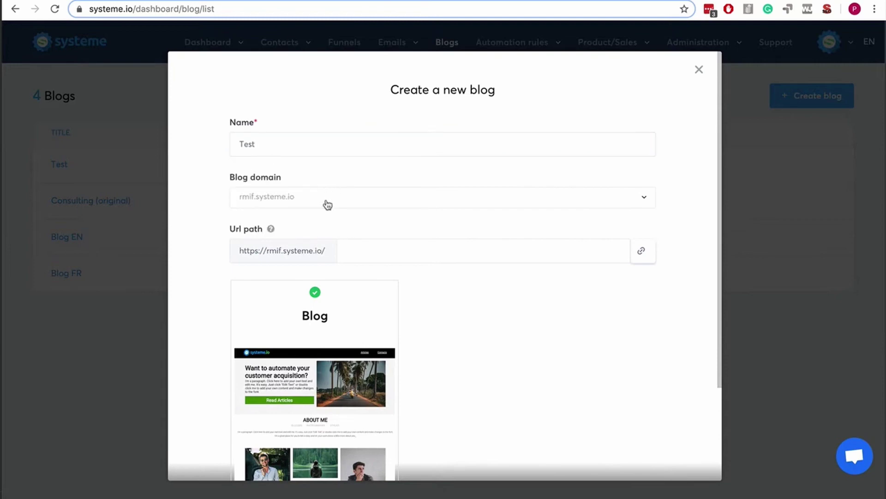
{"action": "left_click", "coordinate": [324, 201]}
{"action": "left_click", "coordinate": [318, 249]}
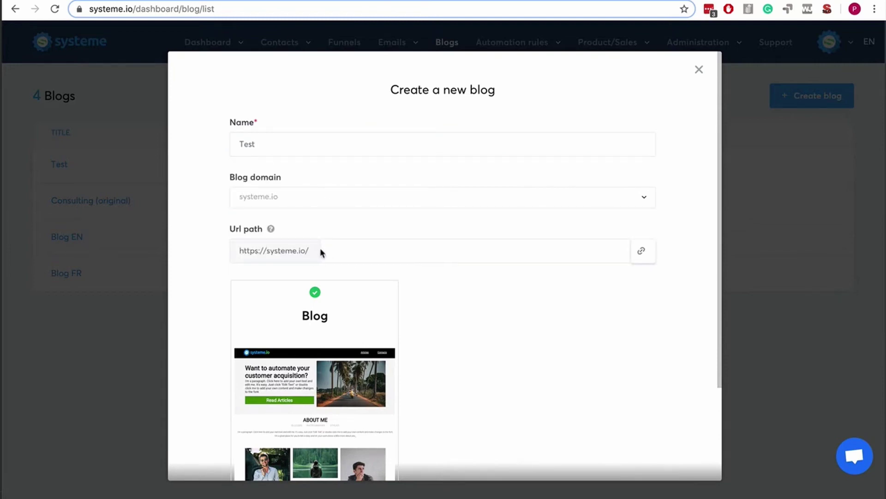
{"action": "left_click", "coordinate": [344, 254]}
{"action": "type", "text": "test"}
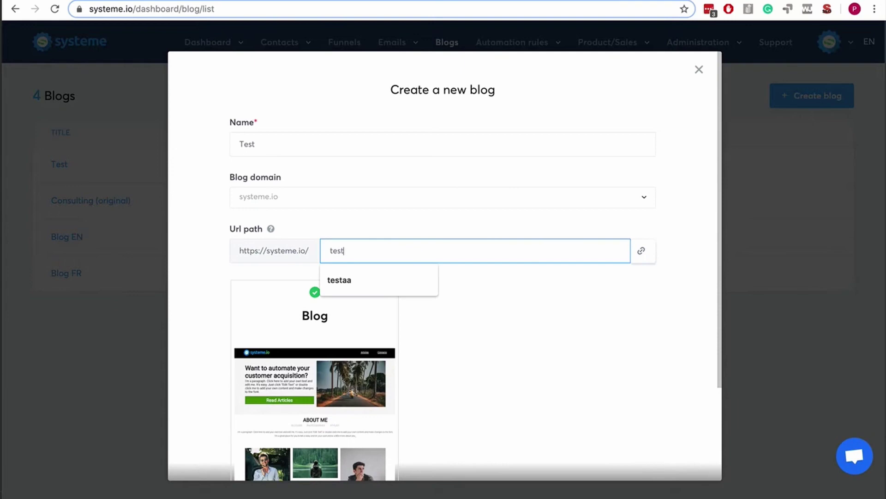
{"action": "type", "text": "blog"}
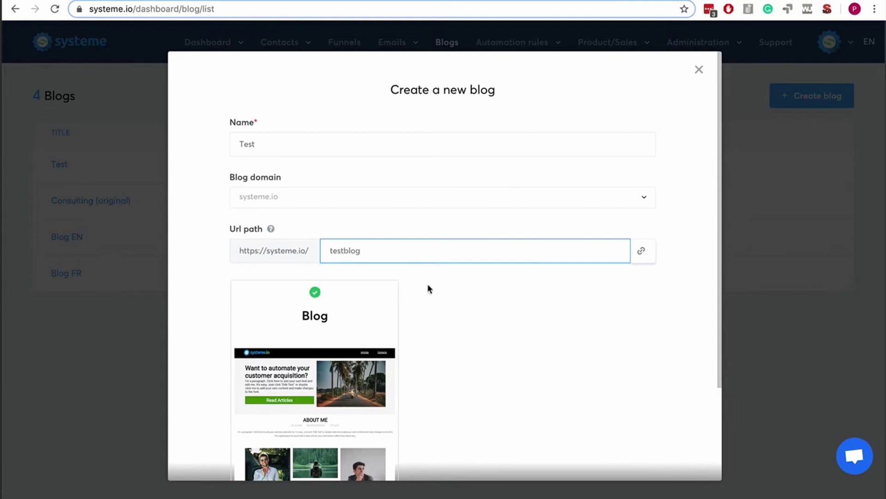
{"action": "scroll", "coordinate": [514, 317], "scroll_direction": "down", "scroll_amount": 3}
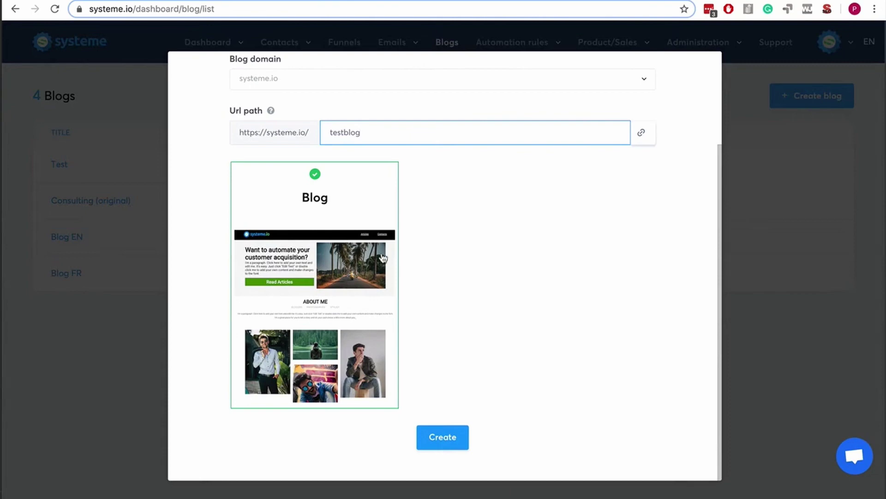
Step: Create the Test blog and open its live homepage from the blogs list
{"action": "left_click", "coordinate": [444, 437]}
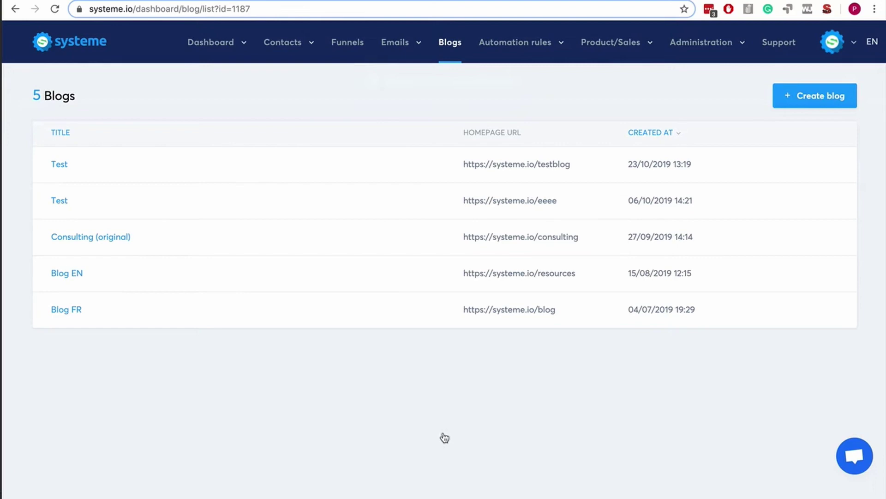
{"action": "mouse_move", "coordinate": [708, 160]}
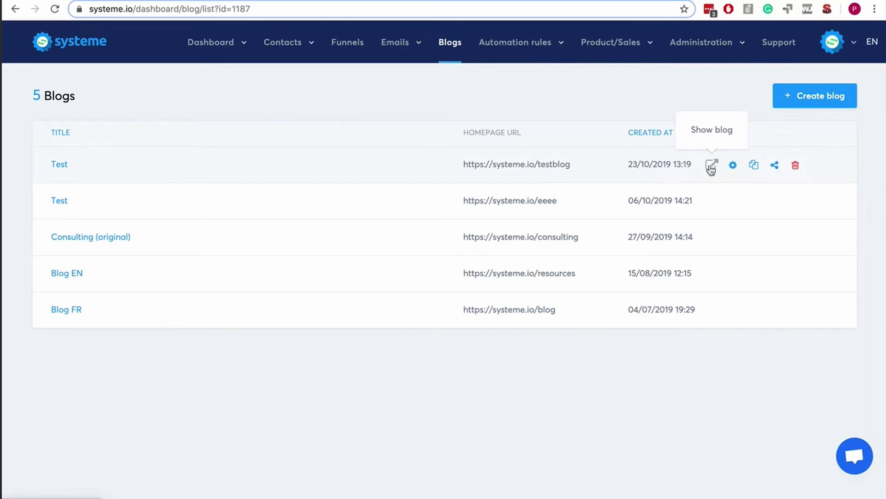
{"action": "left_click", "coordinate": [711, 165]}
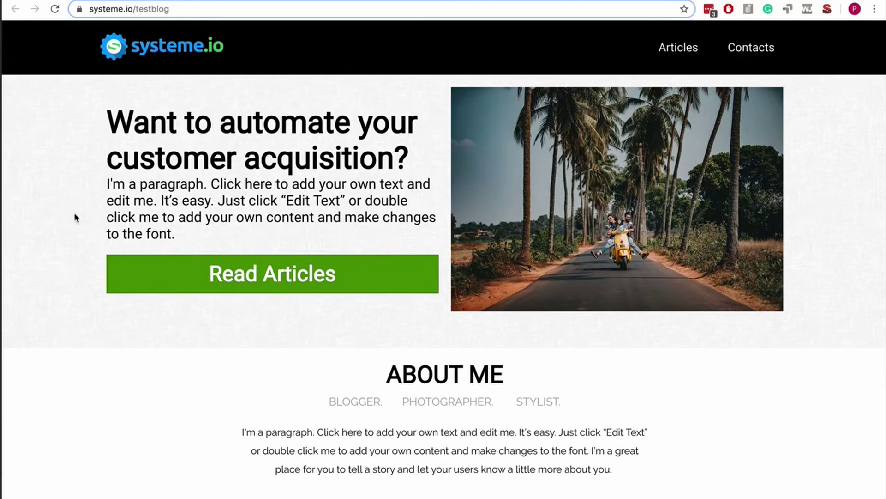
Step: Try the homepage's Read Articles link, then come back from the error page
{"action": "scroll", "coordinate": [75, 222], "scroll_direction": "down", "scroll_amount": 10}
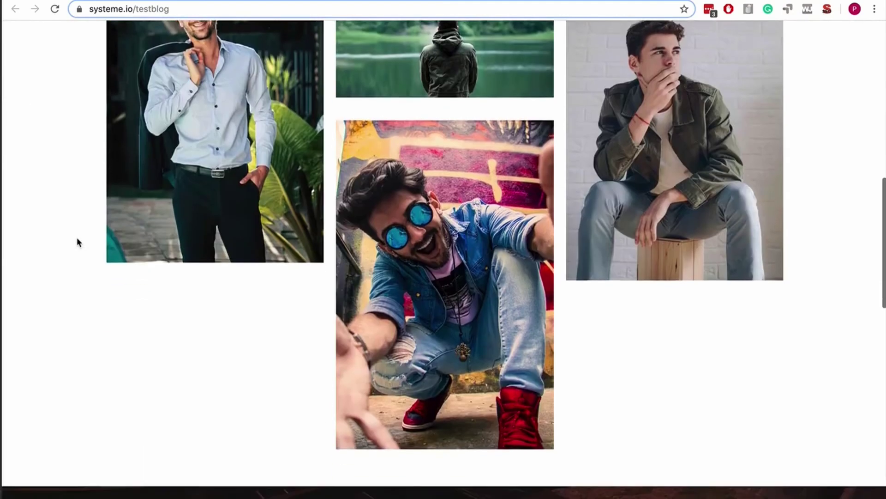
{"action": "scroll", "coordinate": [76, 240], "scroll_direction": "down", "scroll_amount": 5}
{"action": "scroll", "coordinate": [76, 240], "scroll_direction": "up", "scroll_amount": 20}
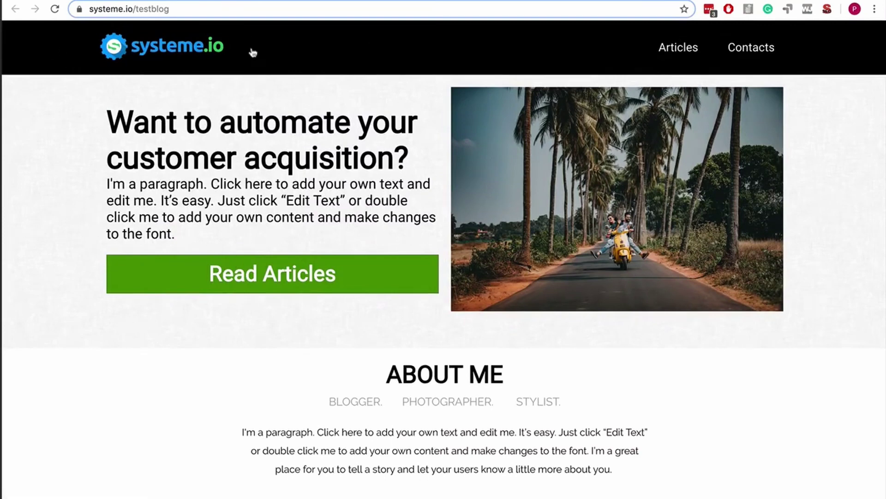
{"action": "left_click", "coordinate": [230, 272]}
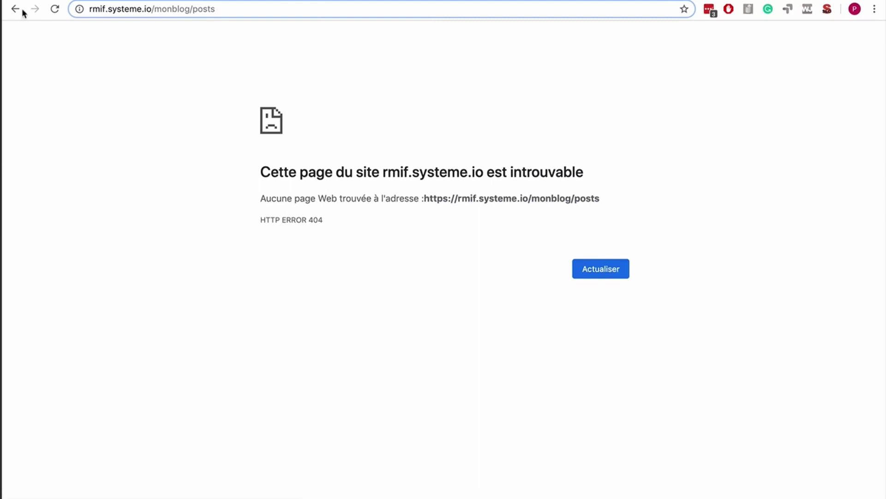
{"action": "left_click", "coordinate": [23, 10]}
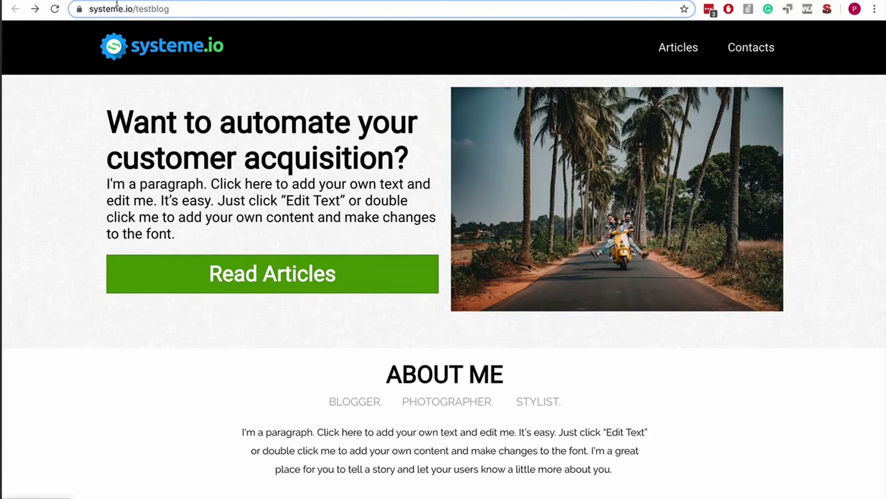
Step: Select the systeme.io/testblog address and scroll through the About Me, newsletter and Contact Me sections
{"action": "left_click", "coordinate": [100, 9]}
{"action": "left_click_drag", "start_coordinate": [99, 9], "coordinate": [133, 9]}
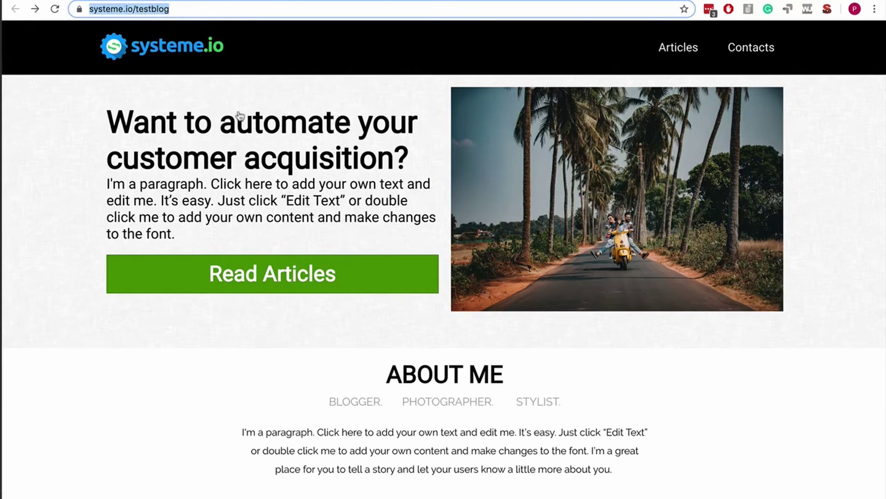
{"action": "scroll", "coordinate": [698, 325], "scroll_direction": "down", "scroll_amount": 4}
{"action": "scroll", "coordinate": [698, 327], "scroll_direction": "down", "scroll_amount": 20}
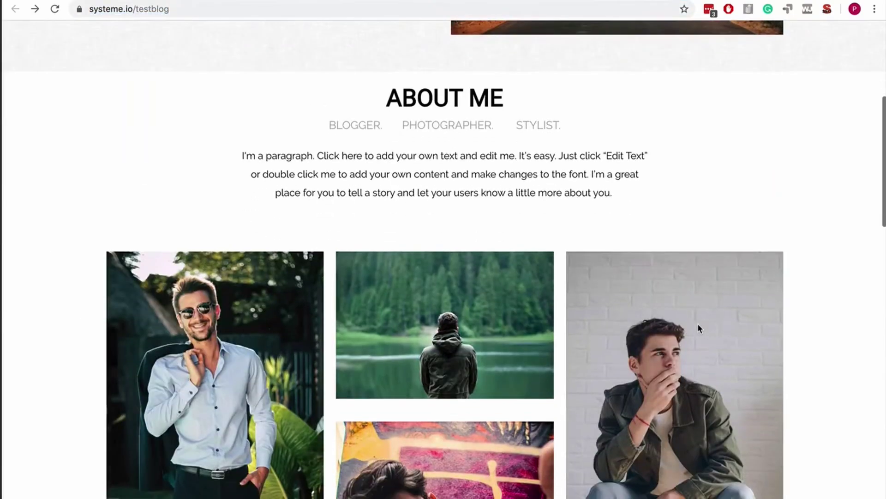
{"action": "scroll", "coordinate": [699, 328], "scroll_direction": "down", "scroll_amount": 5}
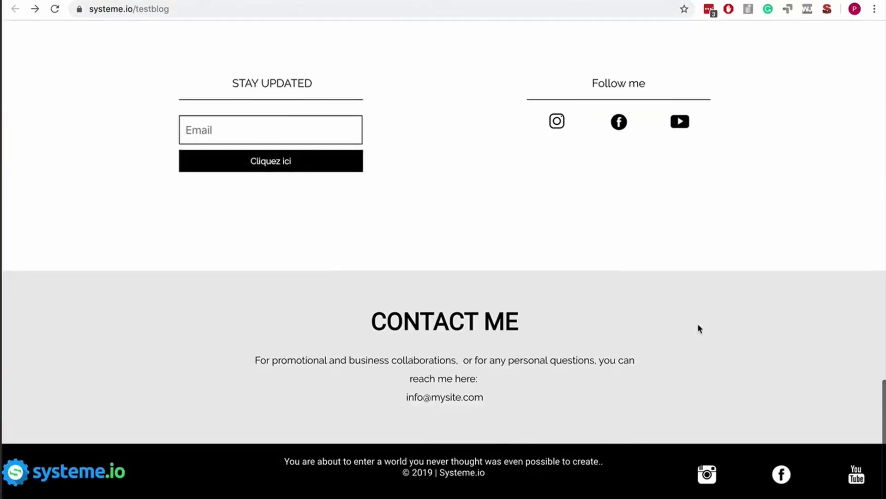
{"action": "scroll", "coordinate": [699, 328], "scroll_direction": "up", "scroll_amount": 20}
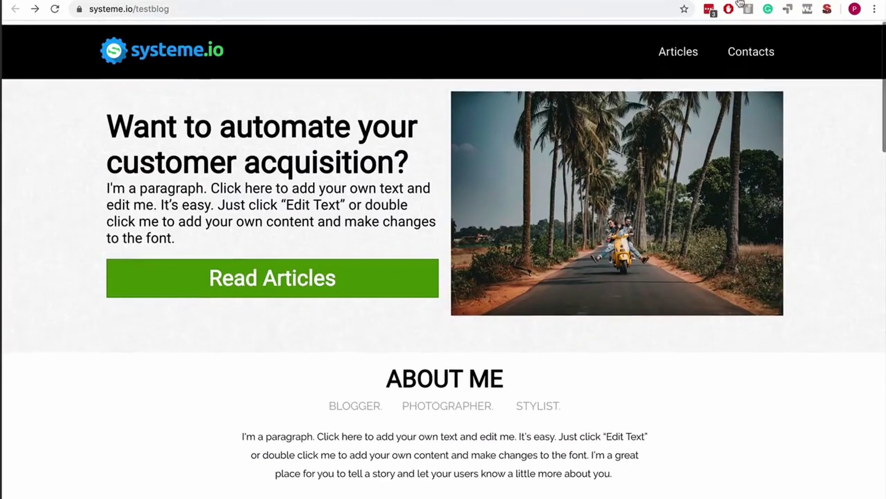
Step: Go back to the Blogs list and open the Test blog's empty post list
{"action": "key", "text": "alt+Right"}
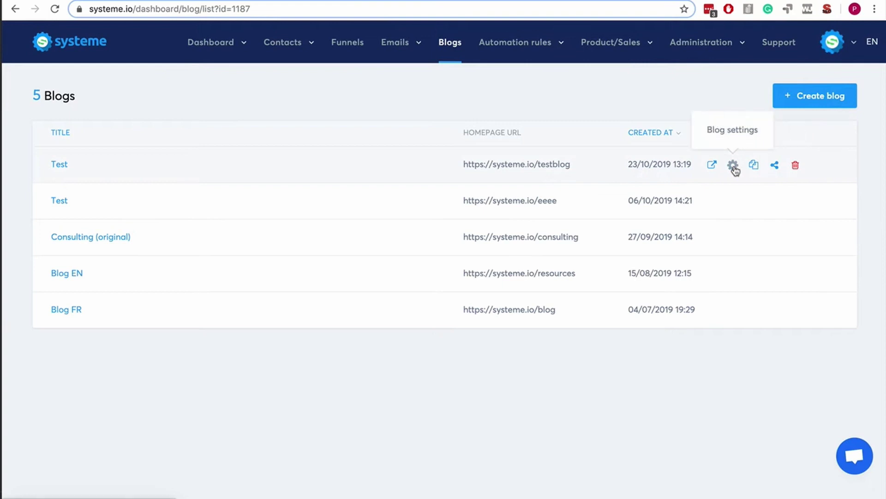
{"action": "left_click", "coordinate": [61, 169]}
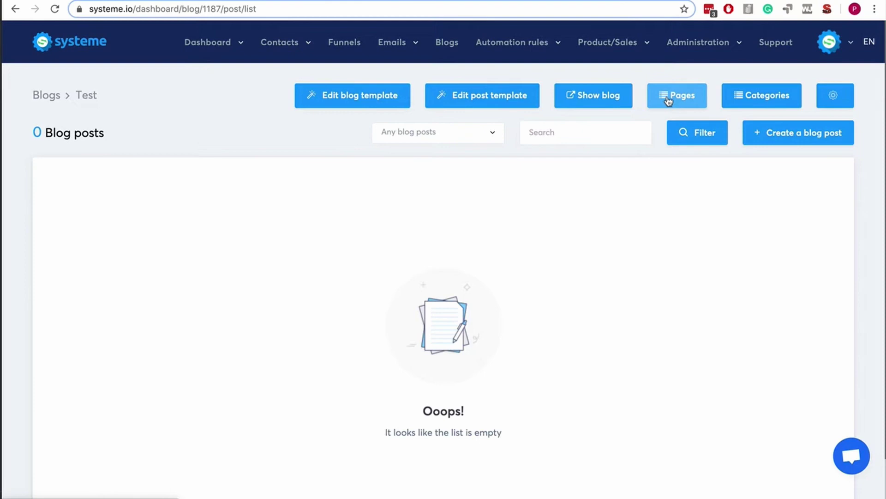
{"action": "scroll", "coordinate": [746, 101], "scroll_direction": "down", "scroll_amount": 1}
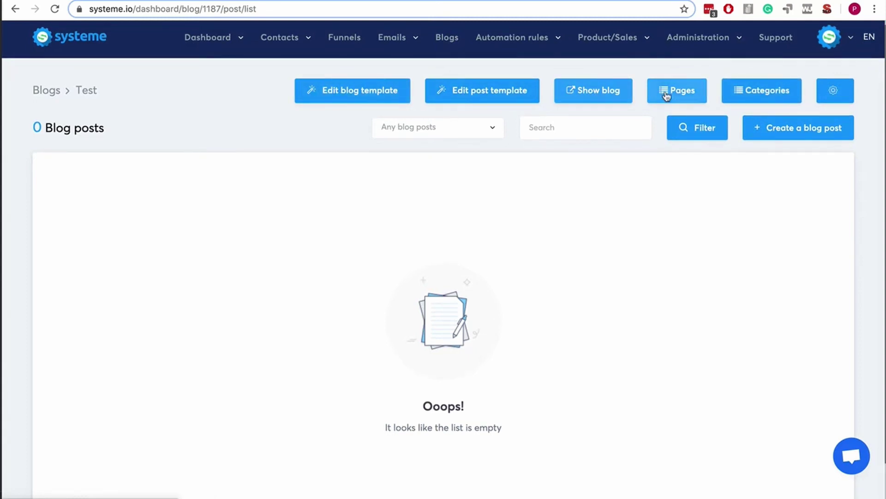
{"action": "scroll", "coordinate": [665, 95], "scroll_direction": "down", "scroll_amount": 1}
{"action": "scroll", "coordinate": [723, 125], "scroll_direction": "down", "scroll_amount": 1}
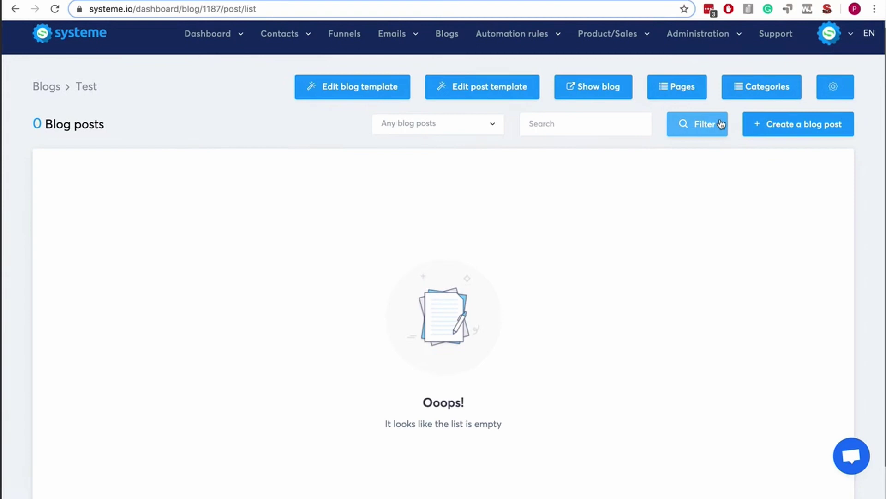
{"action": "scroll", "coordinate": [788, 132], "scroll_direction": "down", "scroll_amount": 1}
Step: Create a blog post titled 'First blog post' with a short description
{"action": "left_click", "coordinate": [788, 132]}
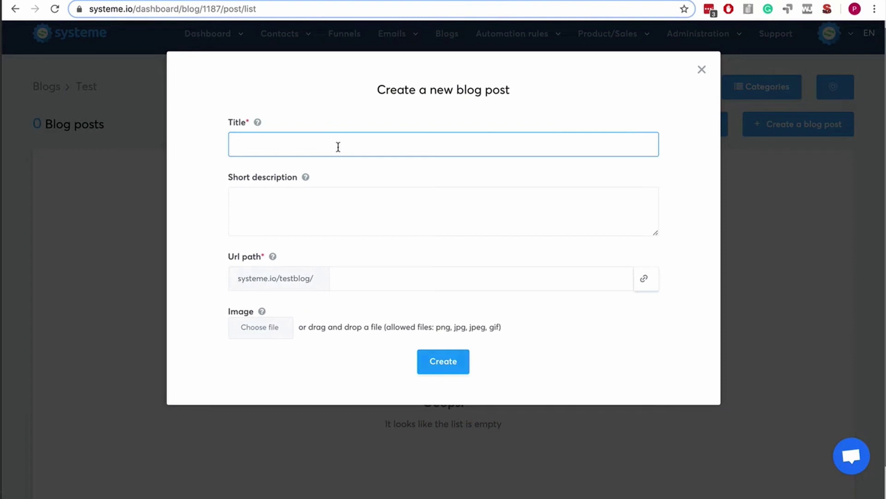
{"action": "type", "text": "First blog post"}
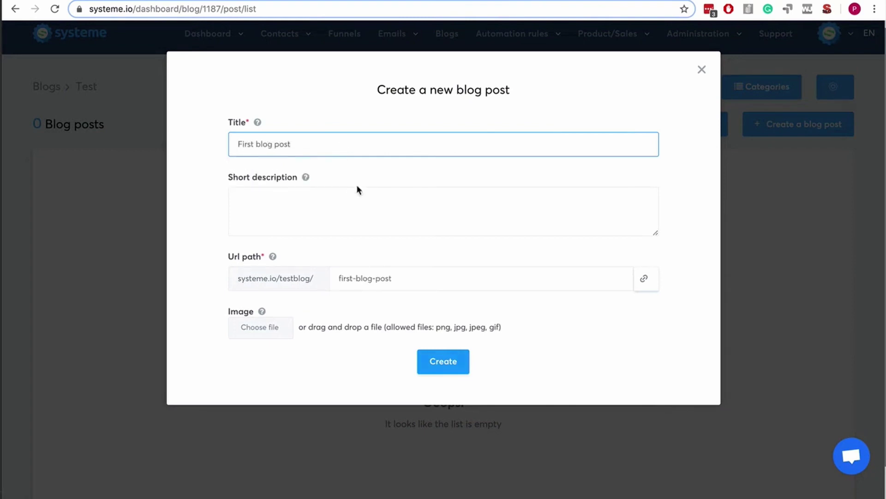
{"action": "left_click", "coordinate": [358, 189]}
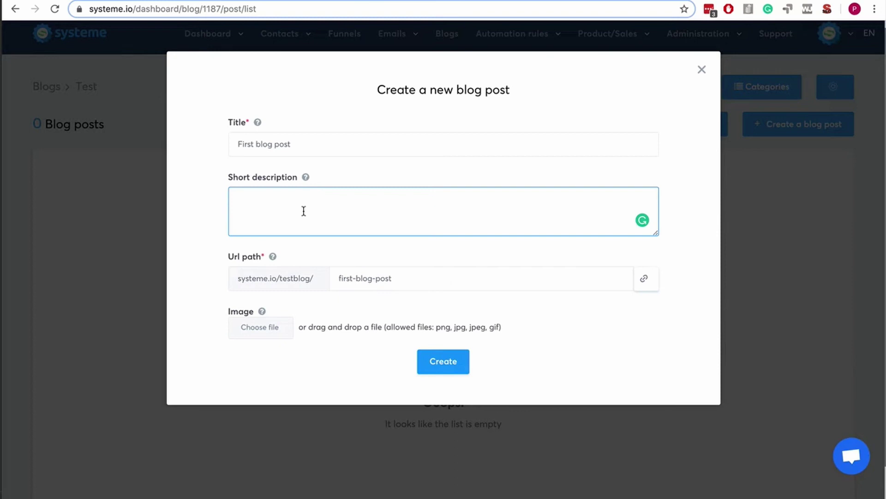
{"action": "type", "text": "De"}
{"action": "left_click", "coordinate": [451, 366]}
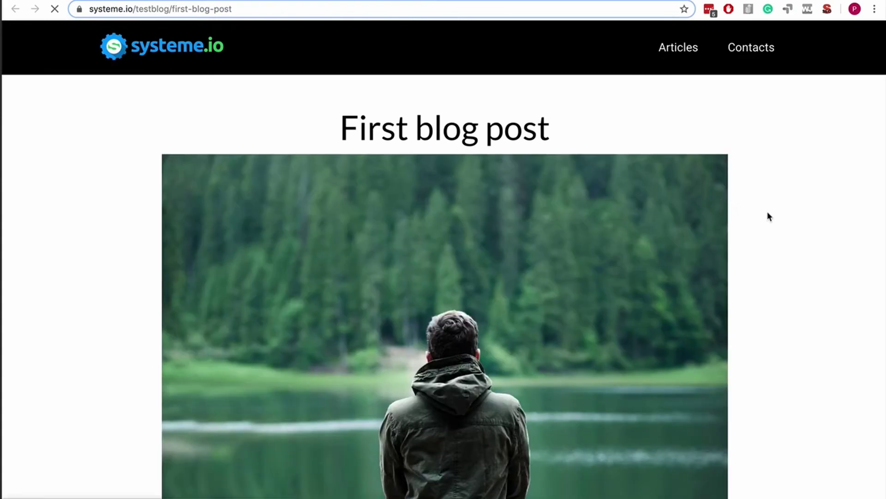
Step: Scroll through the live First blog post, then close its tab to return to the post list
{"action": "scroll", "coordinate": [767, 212], "scroll_direction": "down", "scroll_amount": 20}
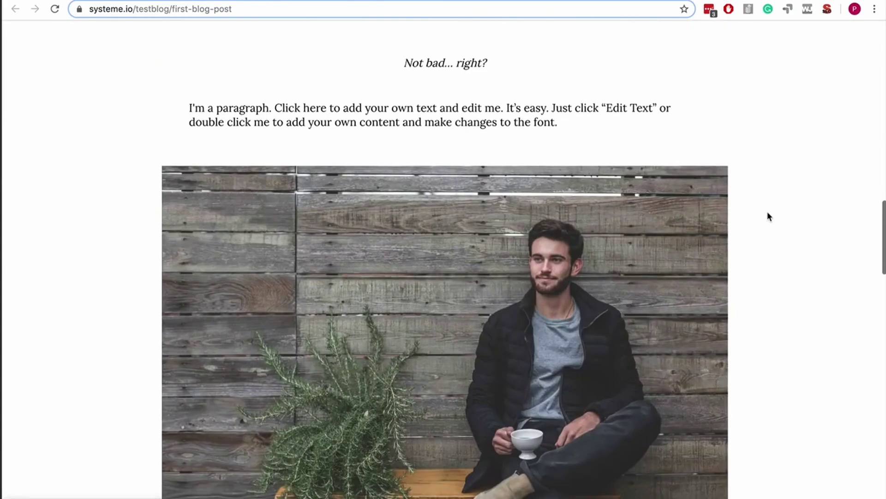
{"action": "scroll", "coordinate": [767, 216], "scroll_direction": "down", "scroll_amount": 20}
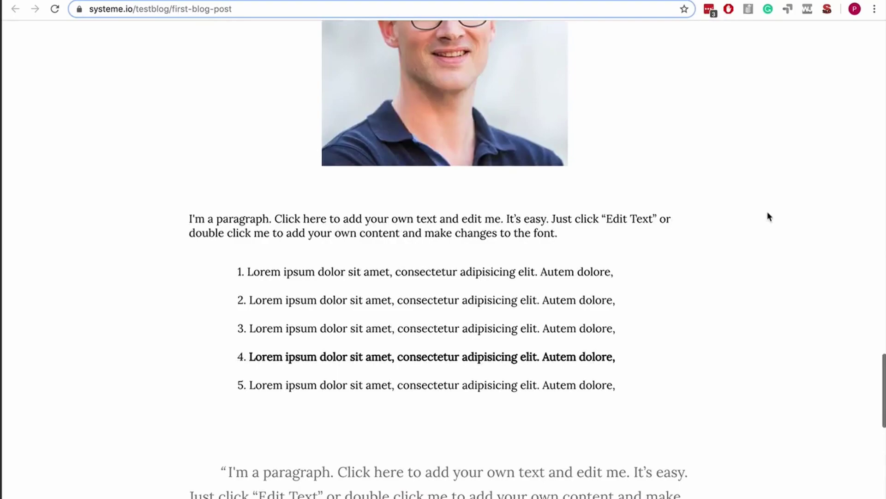
{"action": "scroll", "coordinate": [768, 216], "scroll_direction": "down", "scroll_amount": 7}
{"action": "scroll", "coordinate": [731, 39], "scroll_direction": "up", "scroll_amount": 18}
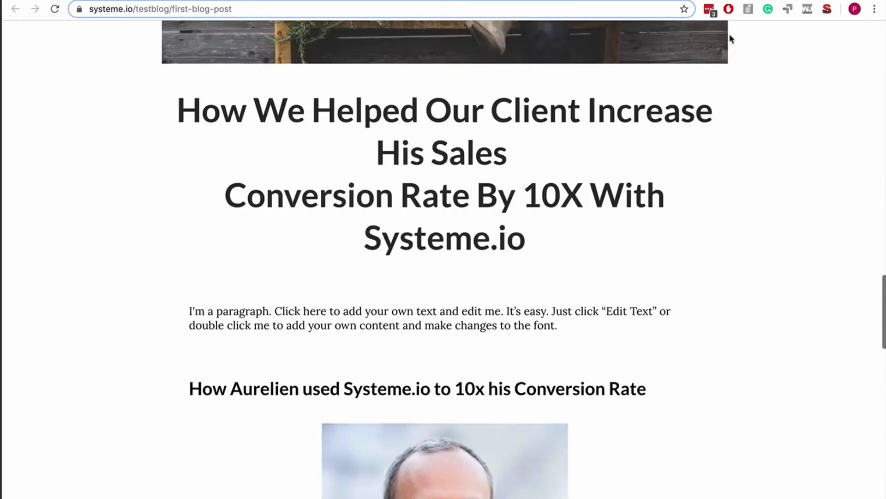
{"action": "key", "text": "ctrl+w"}
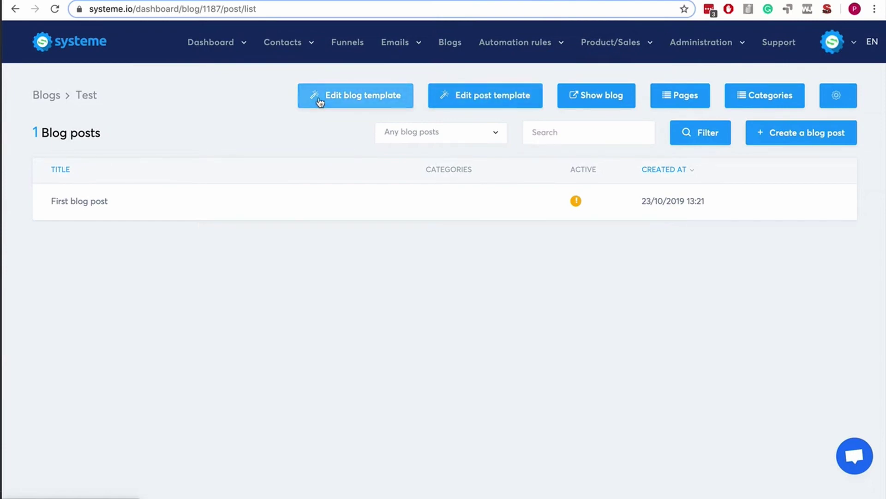
Step: Show the Test blog's Pages list and preview the live Post list page
{"action": "left_click", "coordinate": [675, 96]}
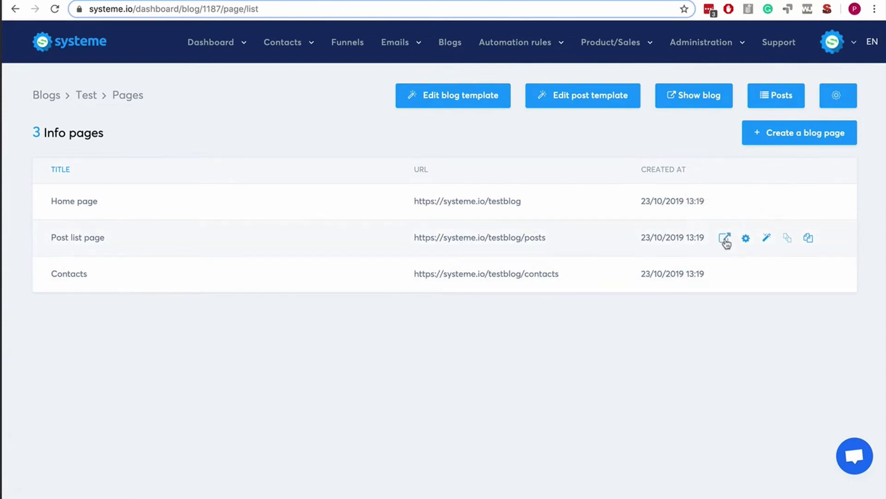
{"action": "left_click", "coordinate": [725, 238]}
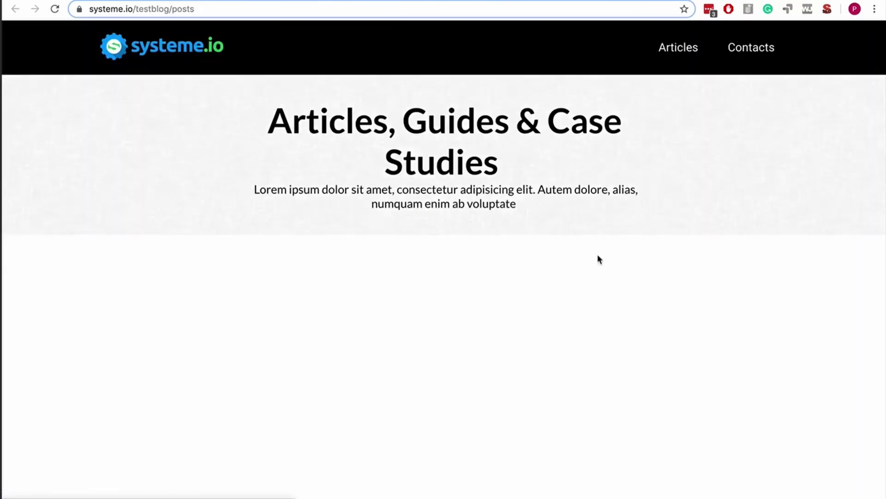
{"action": "scroll", "coordinate": [592, 258], "scroll_direction": "down", "scroll_amount": 3}
{"action": "scroll", "coordinate": [593, 259], "scroll_direction": "up", "scroll_amount": 3}
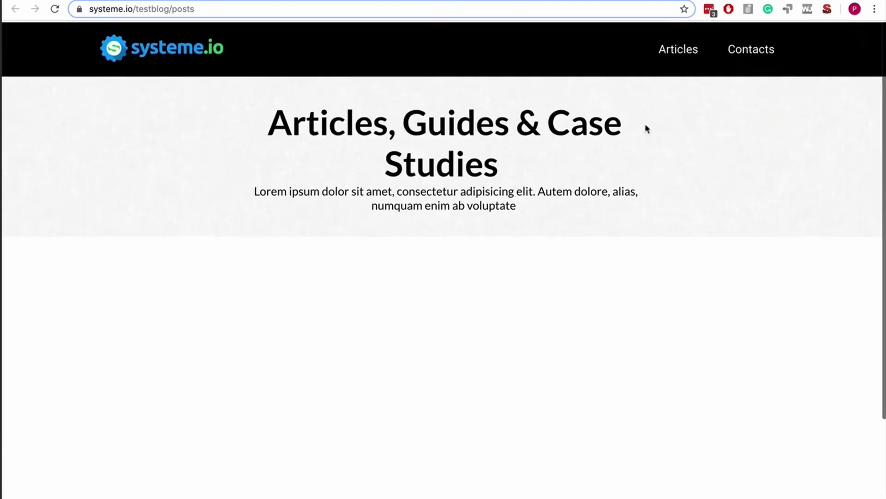
{"action": "key", "text": "super+w"}
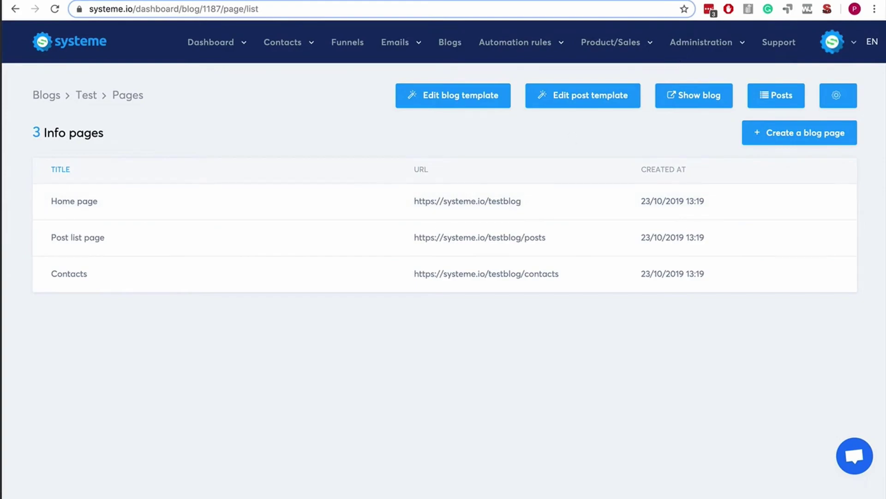
{"action": "key", "text": "super+shift+t"}
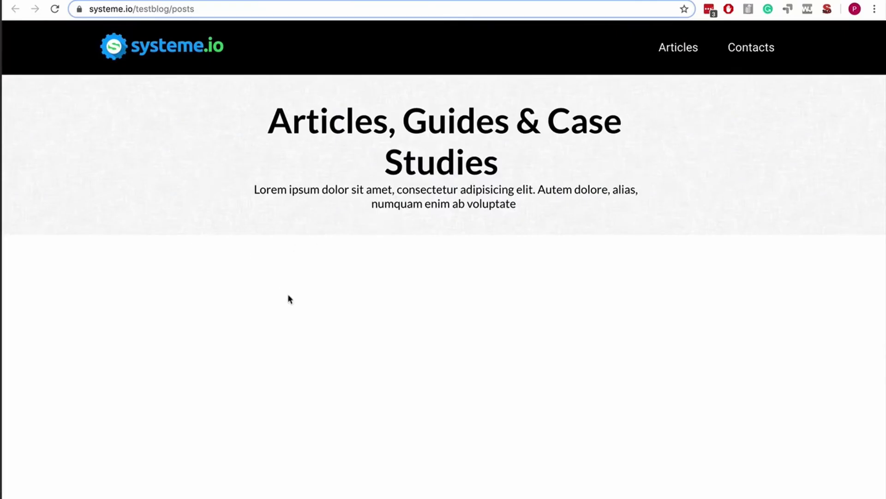
{"action": "scroll", "coordinate": [287, 294], "scroll_direction": "down", "scroll_amount": 2}
{"action": "key", "text": "super+w"}
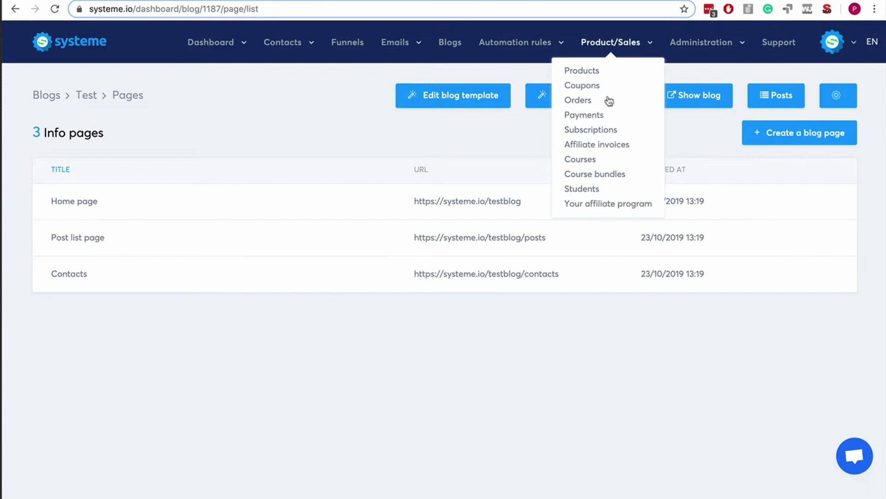
Step: Activate First blog post in the Posts list and confirm publishing it
{"action": "left_click", "coordinate": [777, 98]}
{"action": "mouse_move", "coordinate": [607, 208]}
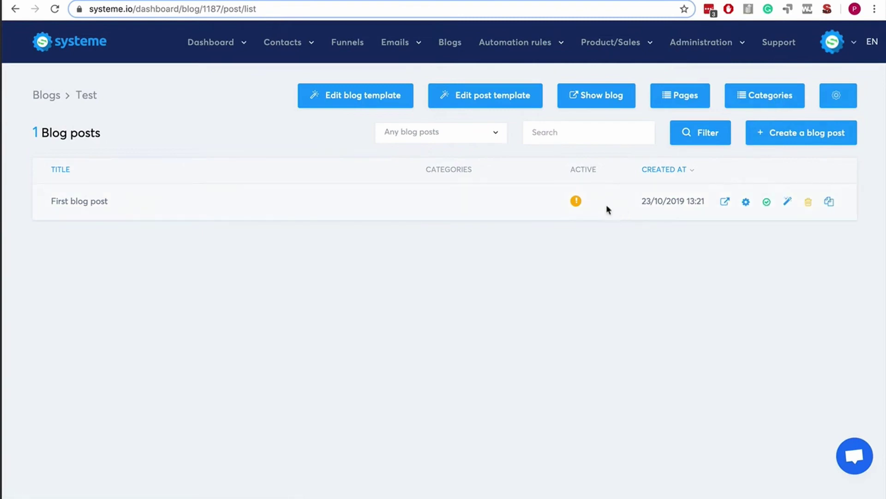
{"action": "left_click", "coordinate": [767, 202]}
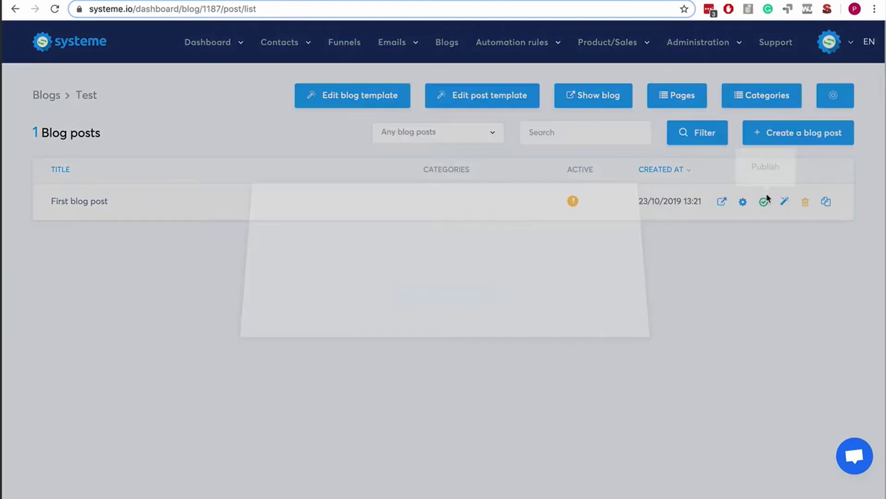
{"action": "left_click", "coordinate": [421, 309]}
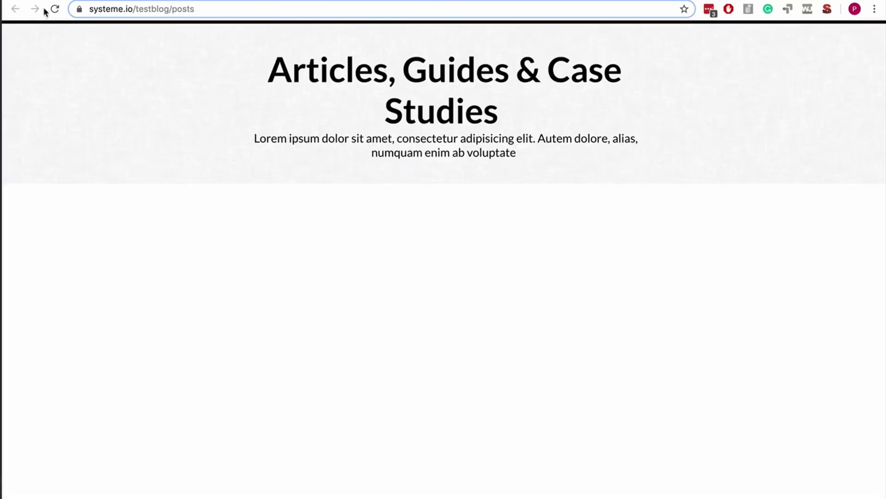
Step: Reload the live posts page, read First blog post, and return to the dashboard
{"action": "left_click", "coordinate": [54, 9]}
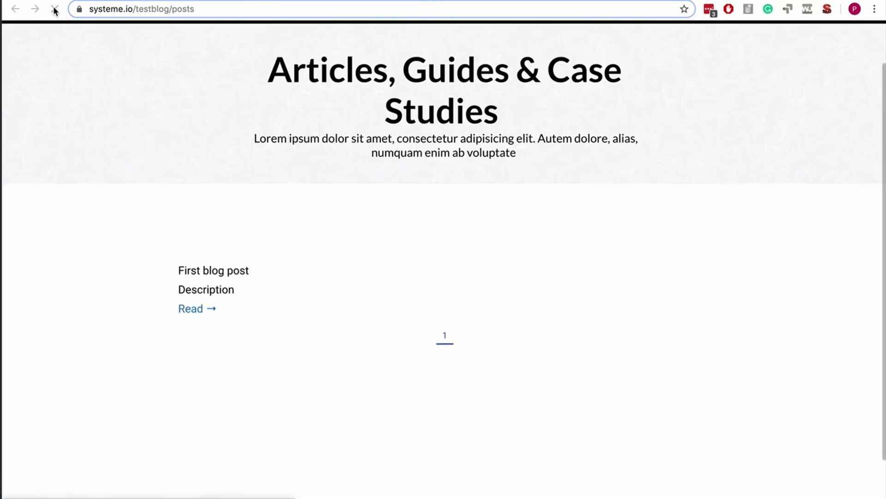
{"action": "left_click", "coordinate": [198, 313]}
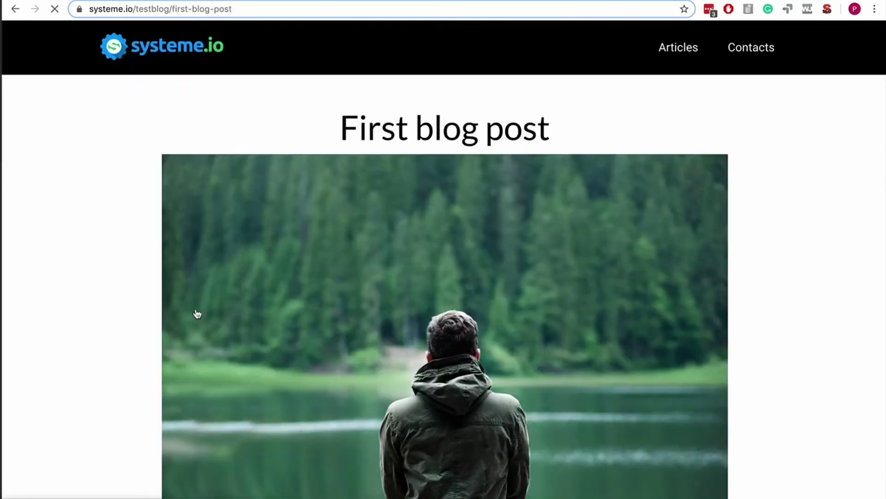
{"action": "scroll", "coordinate": [716, 300], "scroll_direction": "down", "scroll_amount": 5}
{"action": "scroll", "coordinate": [716, 301], "scroll_direction": "down", "scroll_amount": 5}
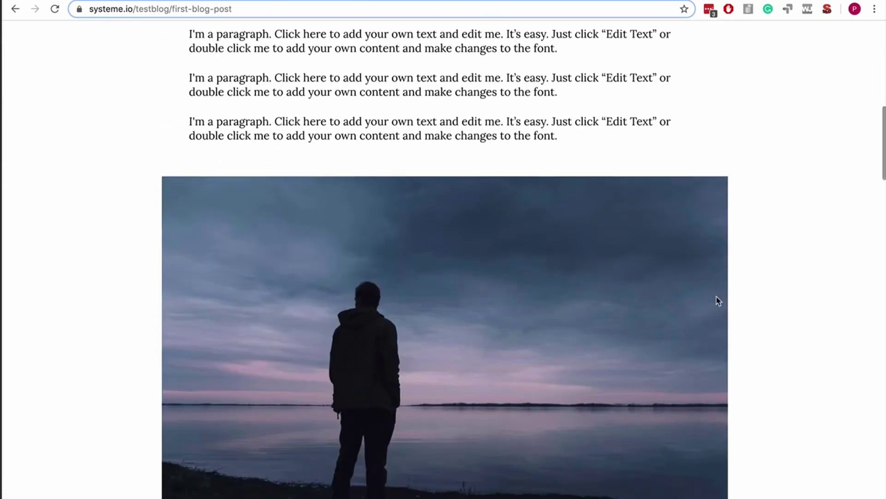
{"action": "scroll", "coordinate": [716, 301], "scroll_direction": "down", "scroll_amount": 5}
{"action": "scroll", "coordinate": [717, 300], "scroll_direction": "down", "scroll_amount": 5}
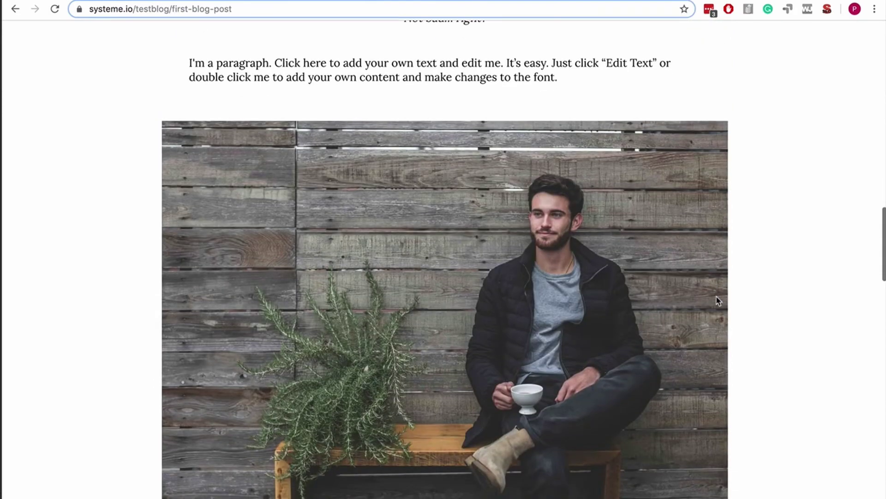
{"action": "scroll", "coordinate": [716, 301], "scroll_direction": "down", "scroll_amount": 5}
{"action": "scroll", "coordinate": [717, 301], "scroll_direction": "down", "scroll_amount": 5}
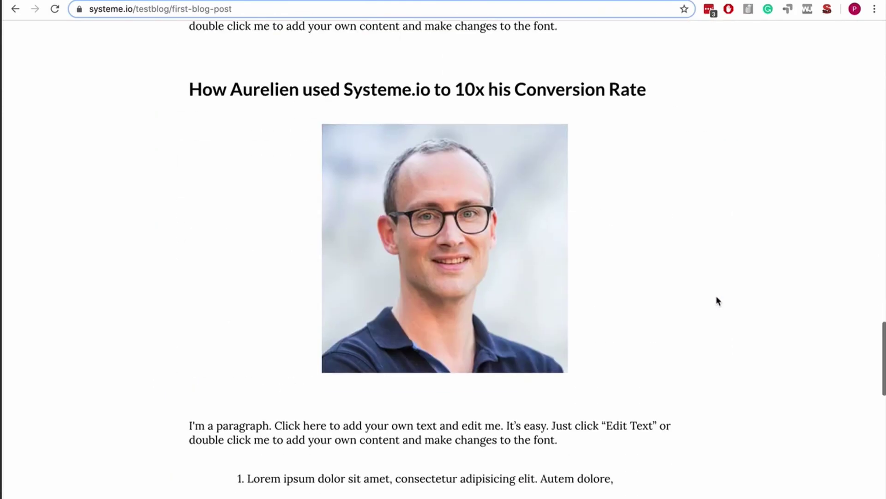
{"action": "scroll", "coordinate": [716, 301], "scroll_direction": "down", "scroll_amount": 5}
{"action": "scroll", "coordinate": [717, 300], "scroll_direction": "down", "scroll_amount": 9}
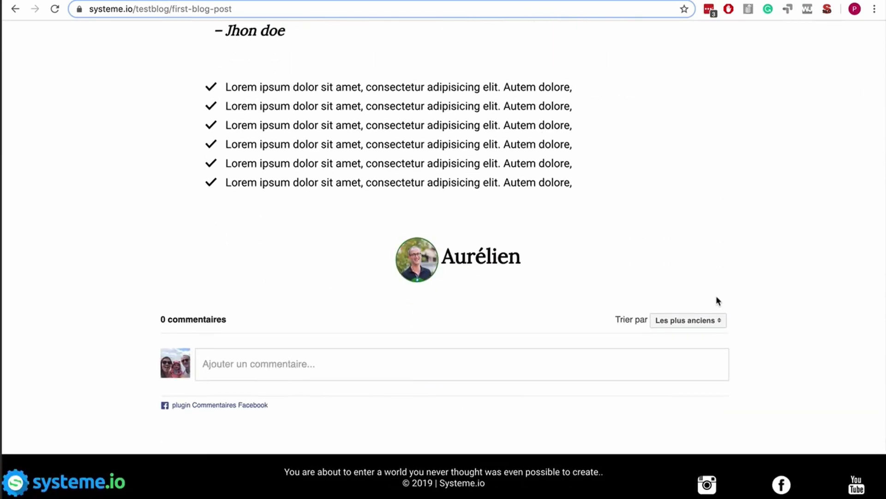
{"action": "key", "text": "ctrl+shift+Tab"}
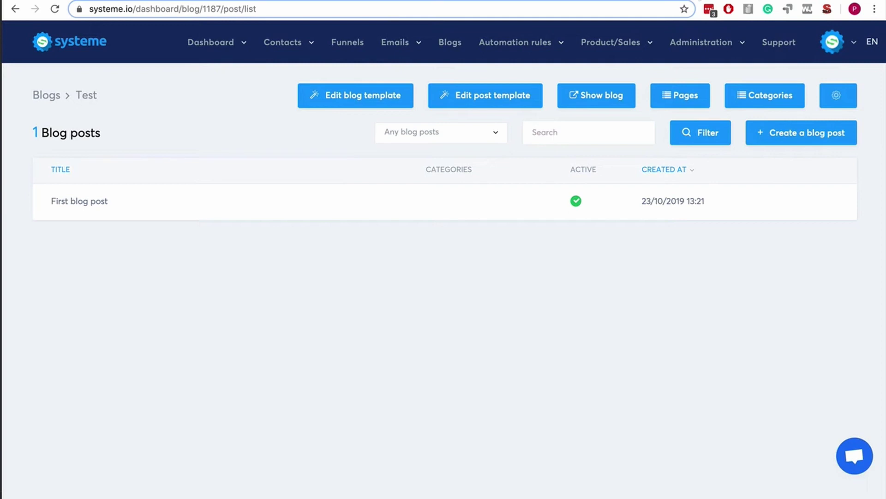
Step: Open the blog template editor to view its header, Blog content placeholder and footer
{"action": "left_click", "coordinate": [331, 96]}
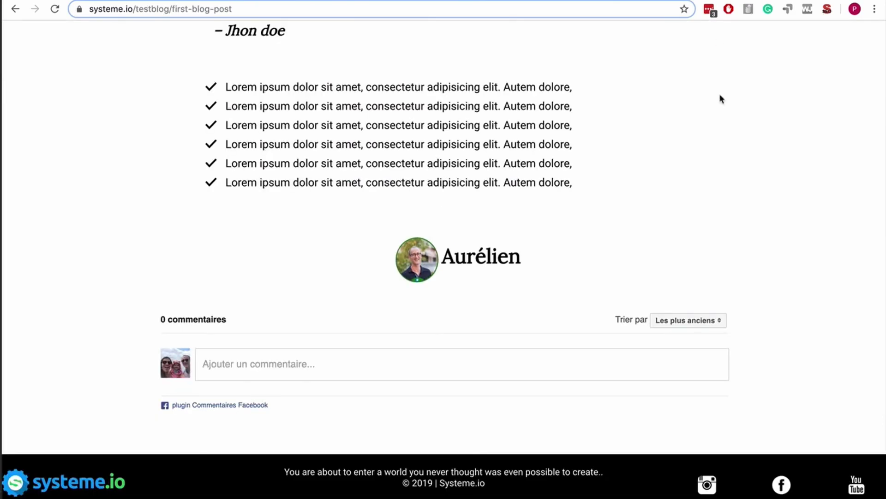
{"action": "scroll", "coordinate": [722, 98], "scroll_direction": "up", "scroll_amount": 15}
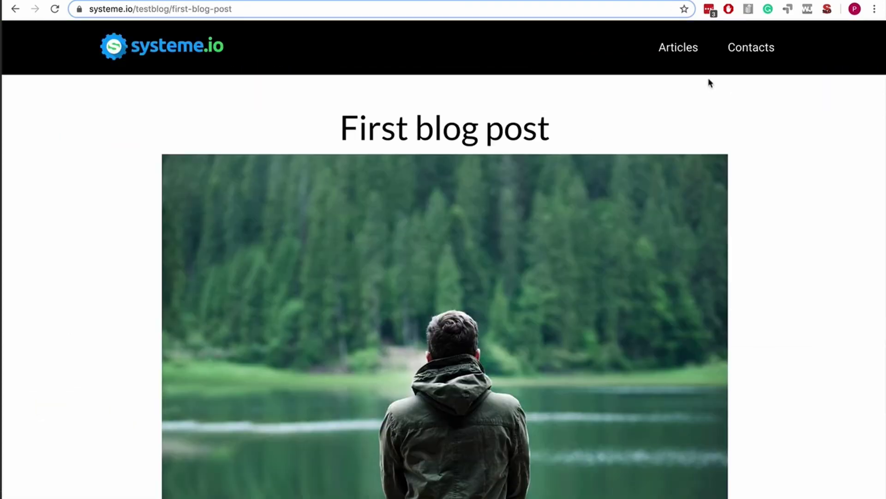
Step: Scroll the live post and exit the blog template editor
{"action": "scroll", "coordinate": [851, 222], "scroll_direction": "down", "scroll_amount": 15}
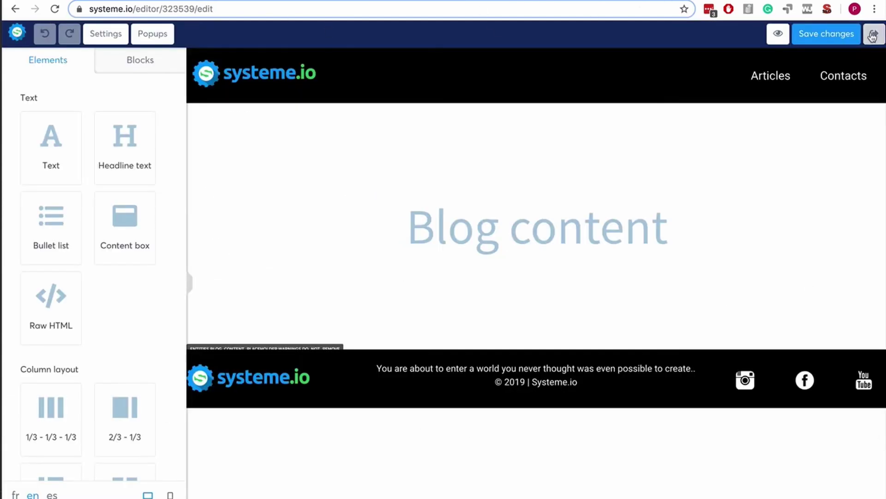
{"action": "left_click", "coordinate": [874, 34]}
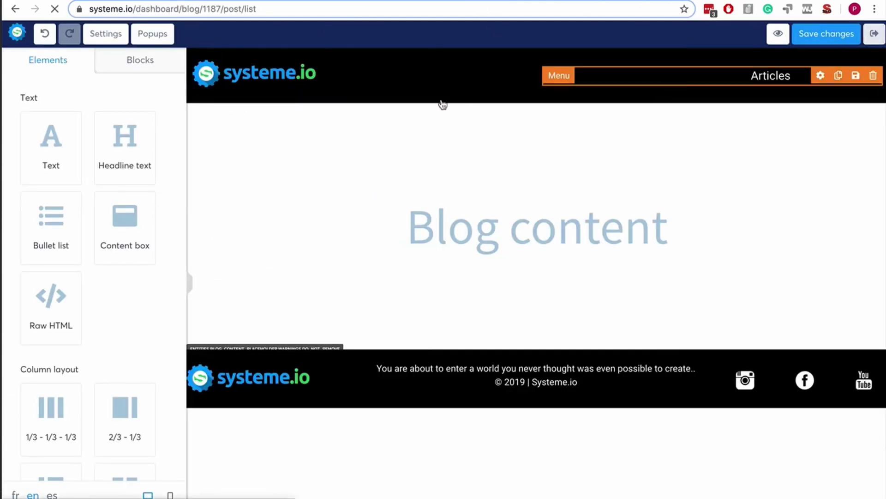